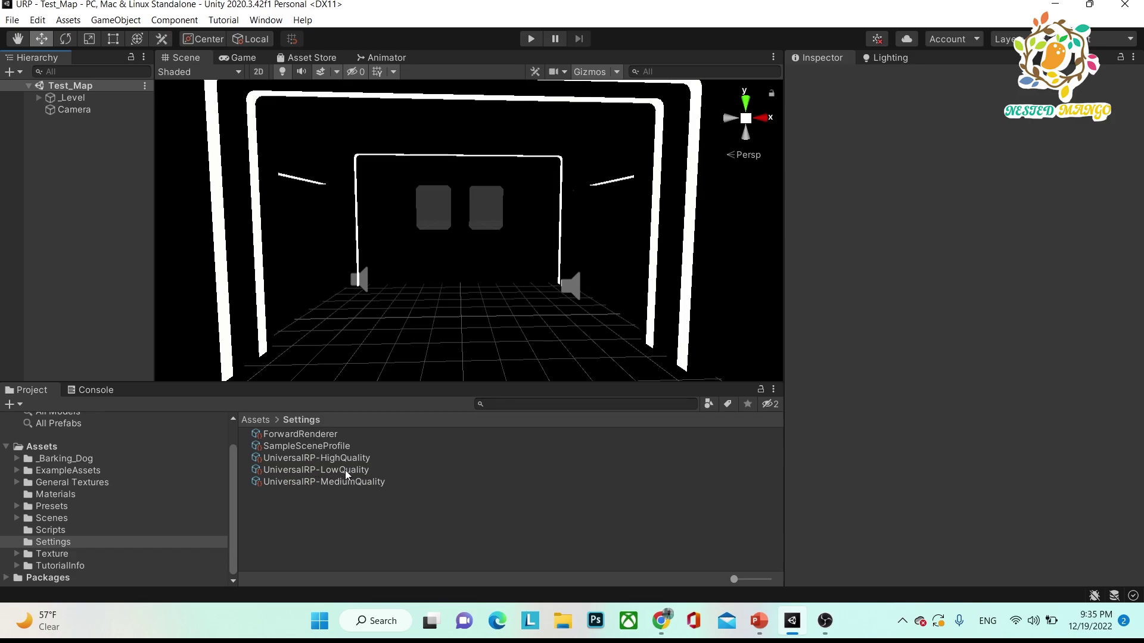
- Assign UniversalRP-MediumQuality as the Scriptable Render Pipeline asset in the project's Graphics settings and close the settings
left_click(37, 19)
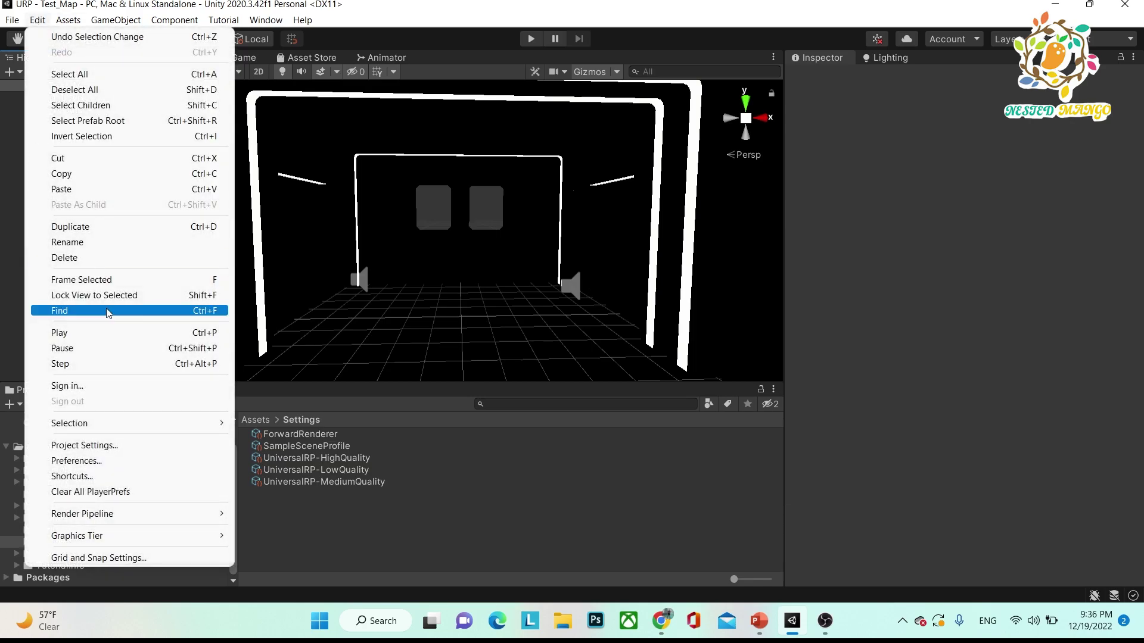
left_click(112, 447)
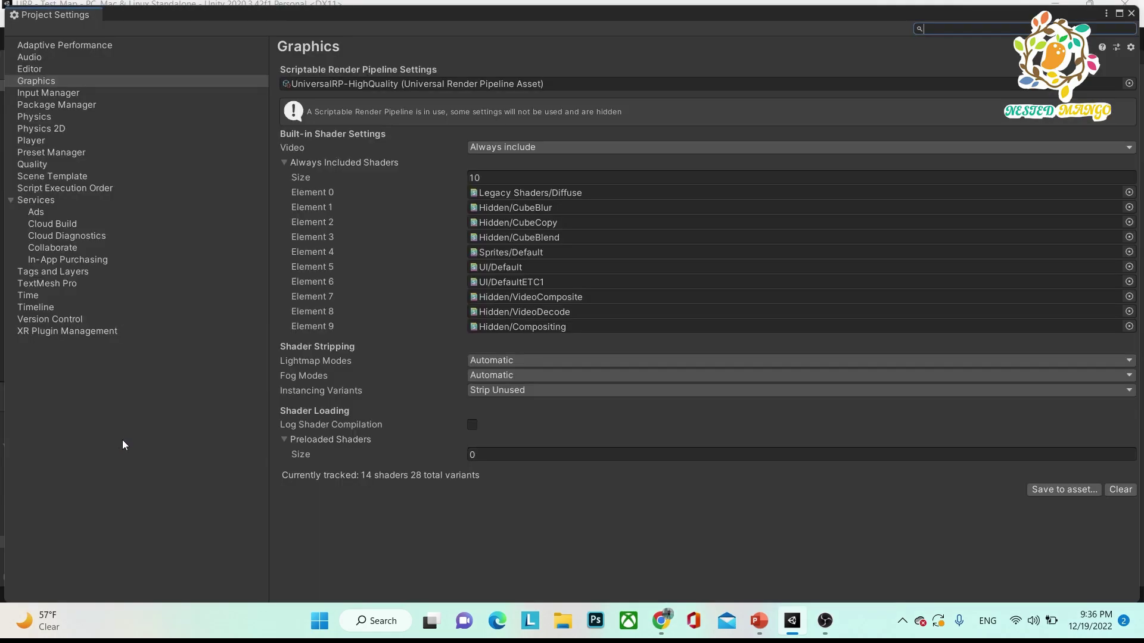
left_click(42, 80)
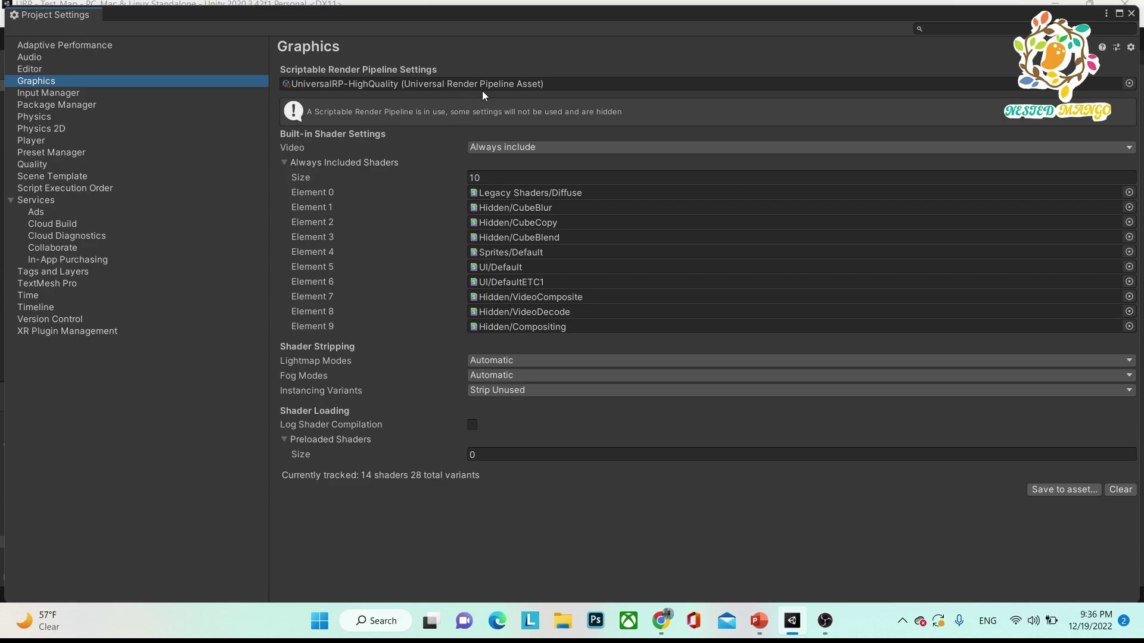
left_click(405, 86)
left_click(352, 482)
left_click_drag(351, 481, 858, 262)
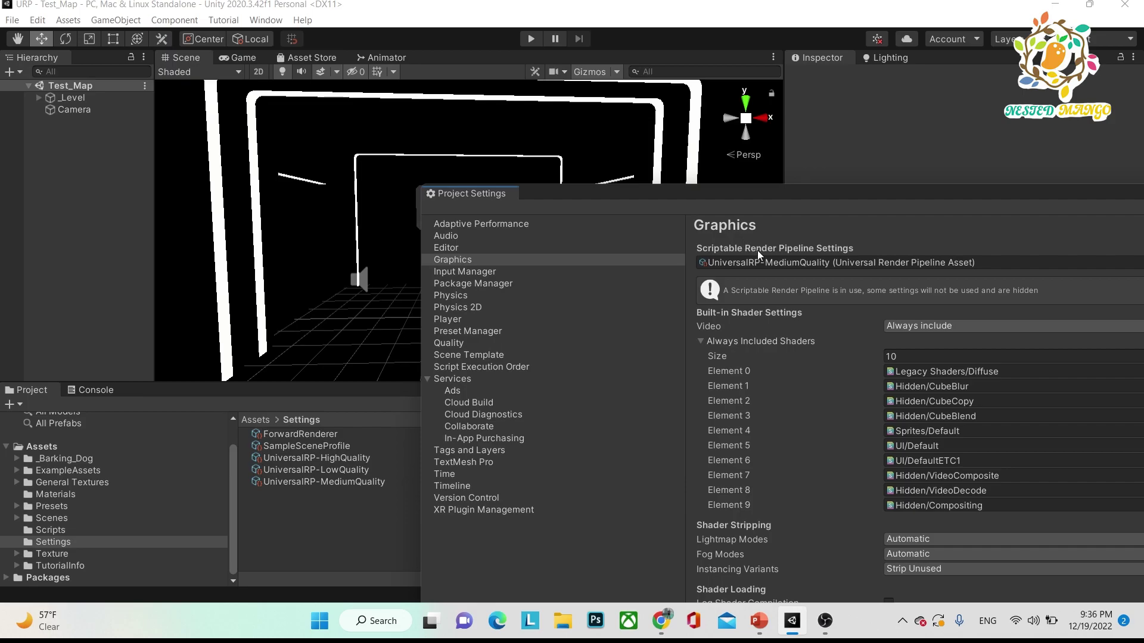
left_click(827, 263)
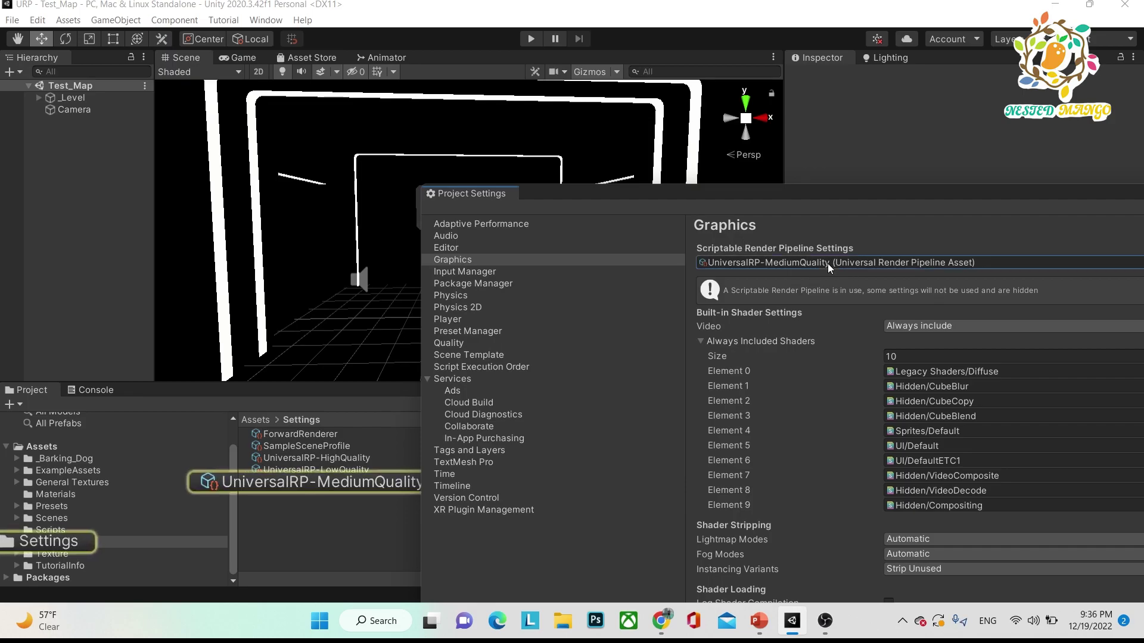
left_click_drag(805, 206, 894, 232)
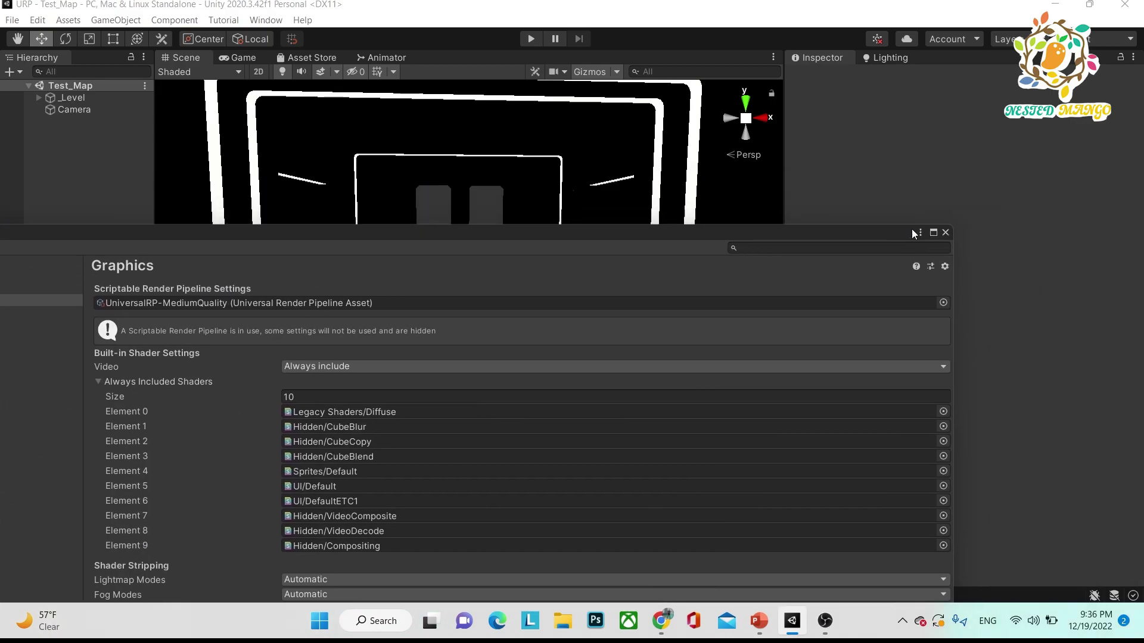
left_click(945, 233)
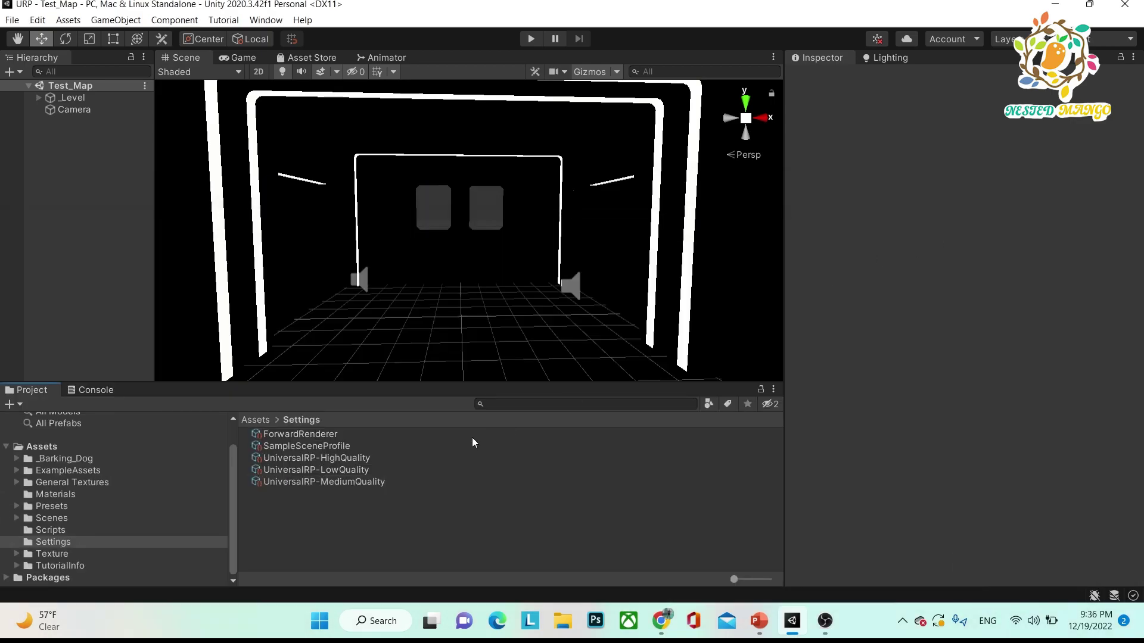
- Set Anti Aliasing (MSAA) to 4x on the UniversalRP-MediumQuality asset
left_click(345, 484)
left_click(301, 484)
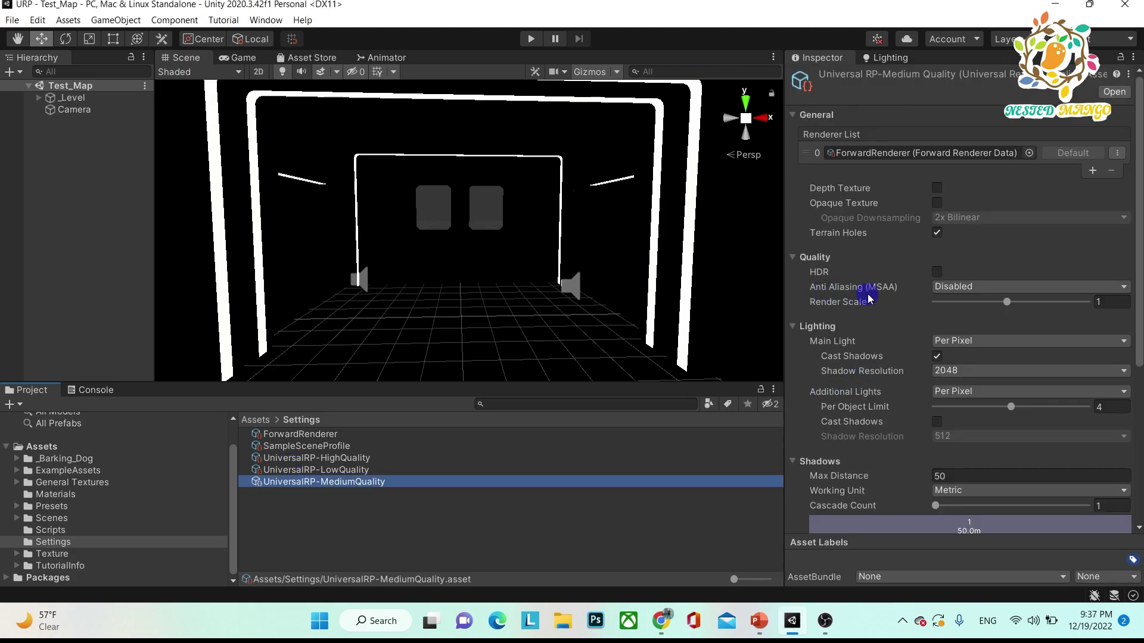
left_click(939, 293)
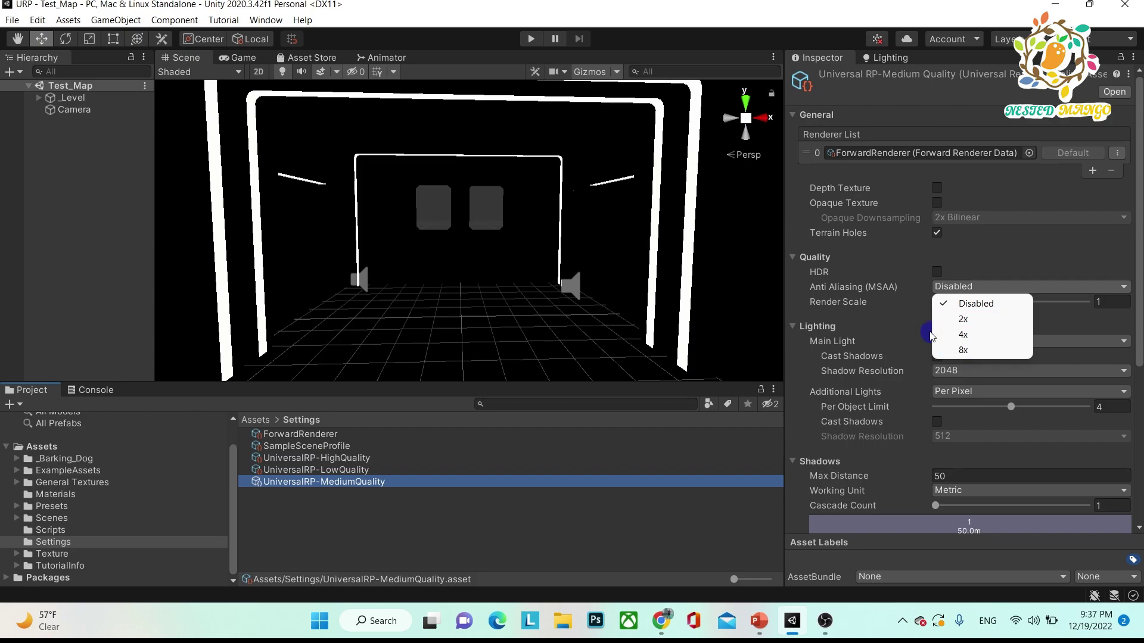
left_click(976, 337)
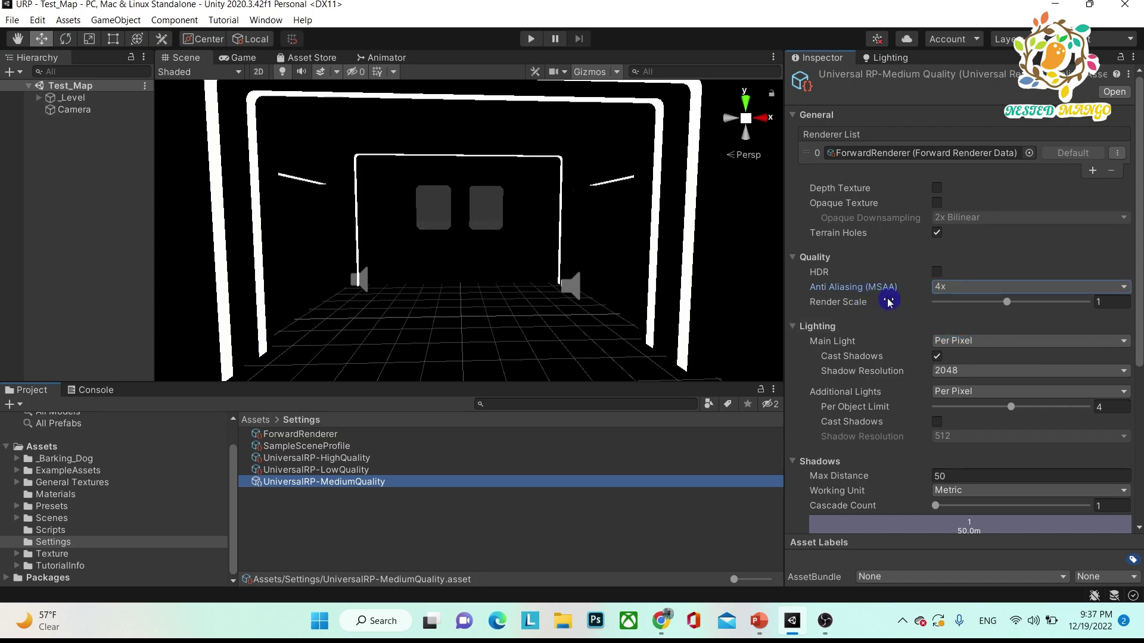
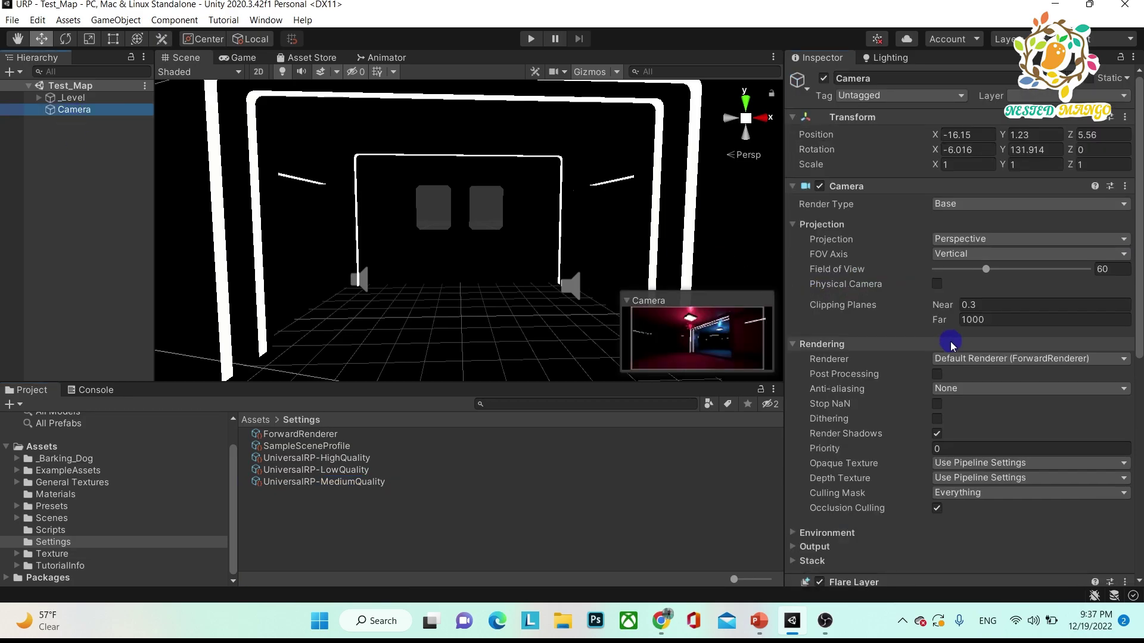
- Enable Post Processing on the Camera and set its anti-aliasing to Fast Approximate Anti-aliasing (FXAA)
left_click(938, 375)
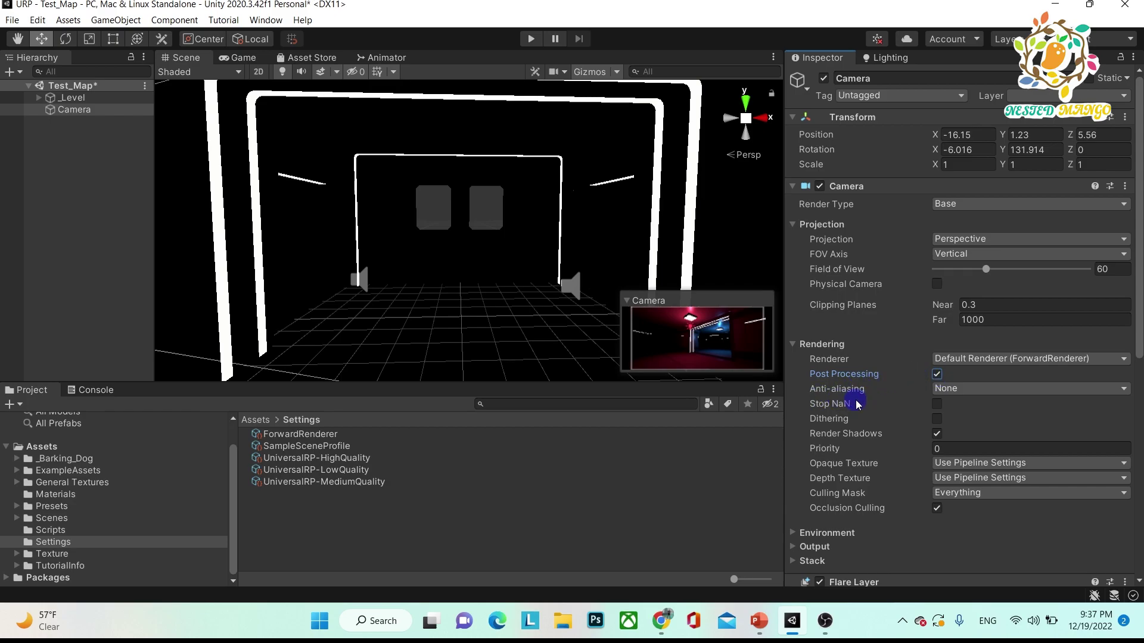
left_click(948, 389)
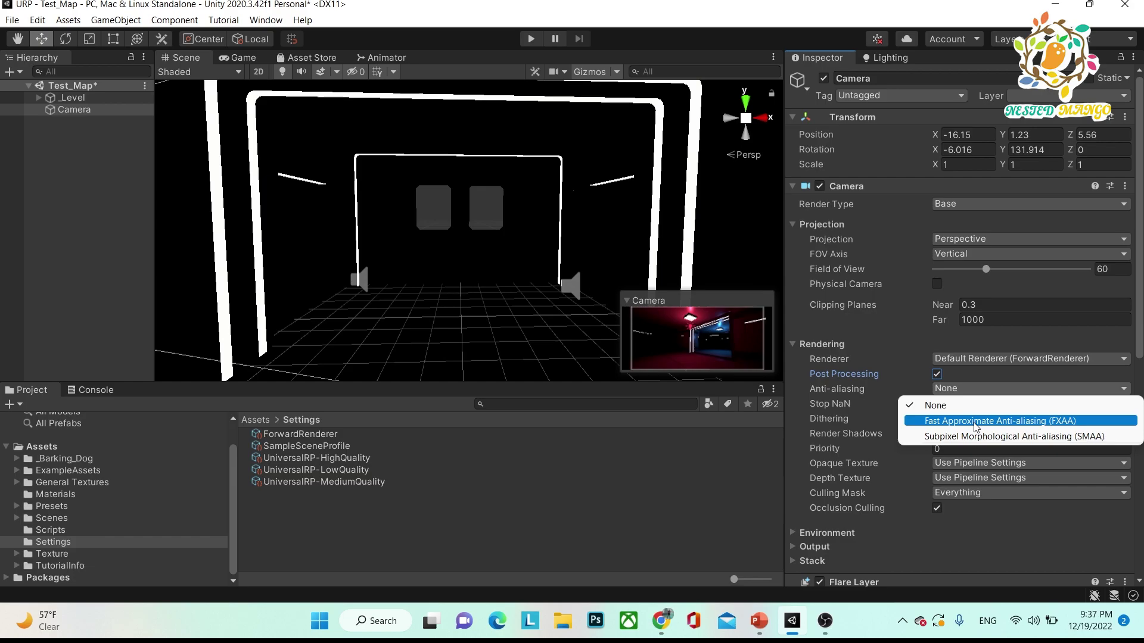
left_click(993, 422)
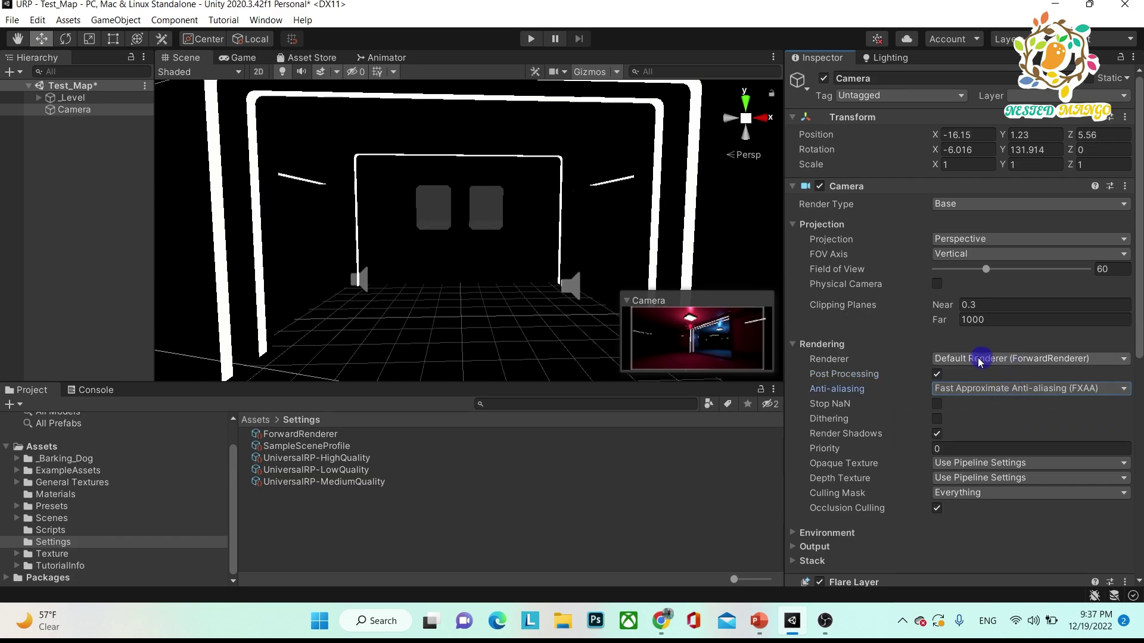
- Set the Camera's renderer to 0: ForwardRenderer and save the scene
left_click(954, 361)
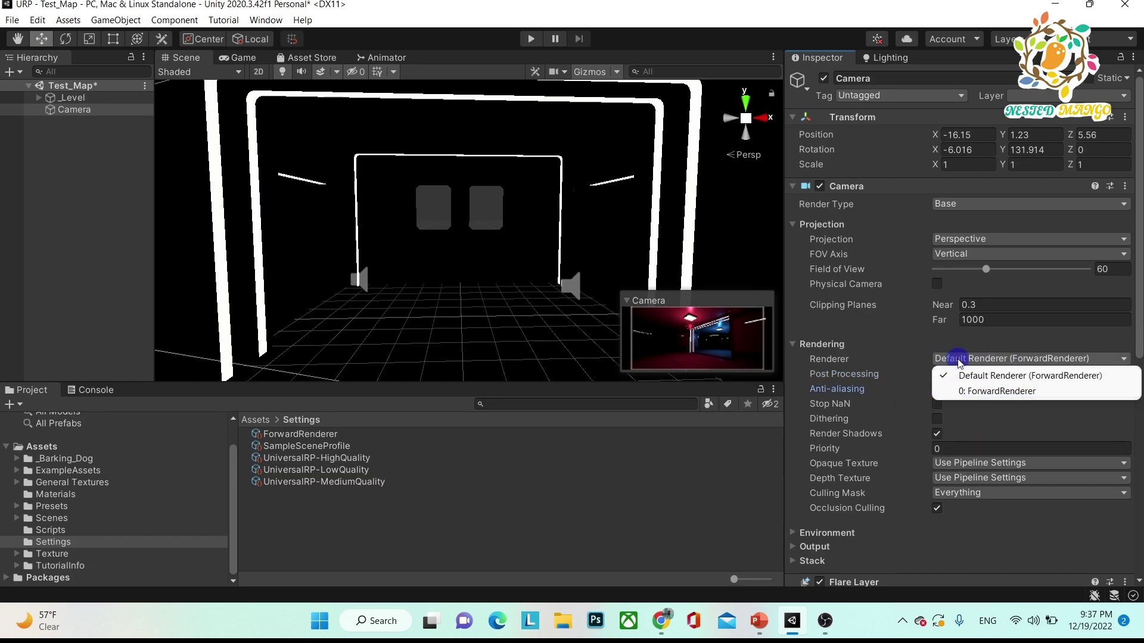
left_click(987, 393)
key("ctrl+s")
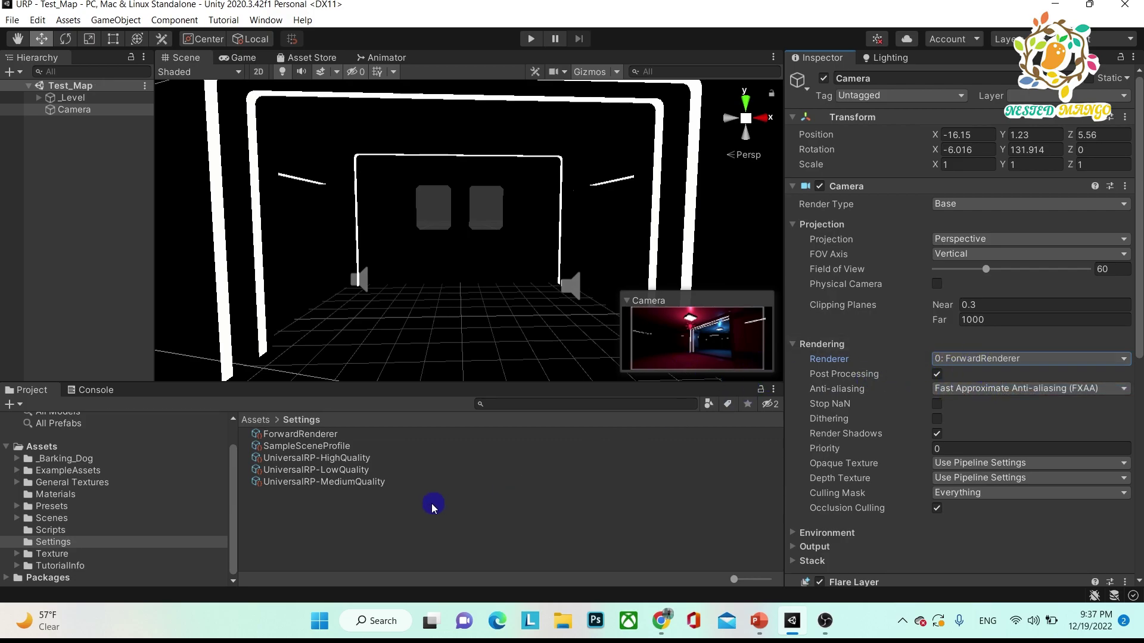
- Review the anti-aliasing settings of the UniversalRP-MediumQuality asset and of the Camera
left_click(341, 486)
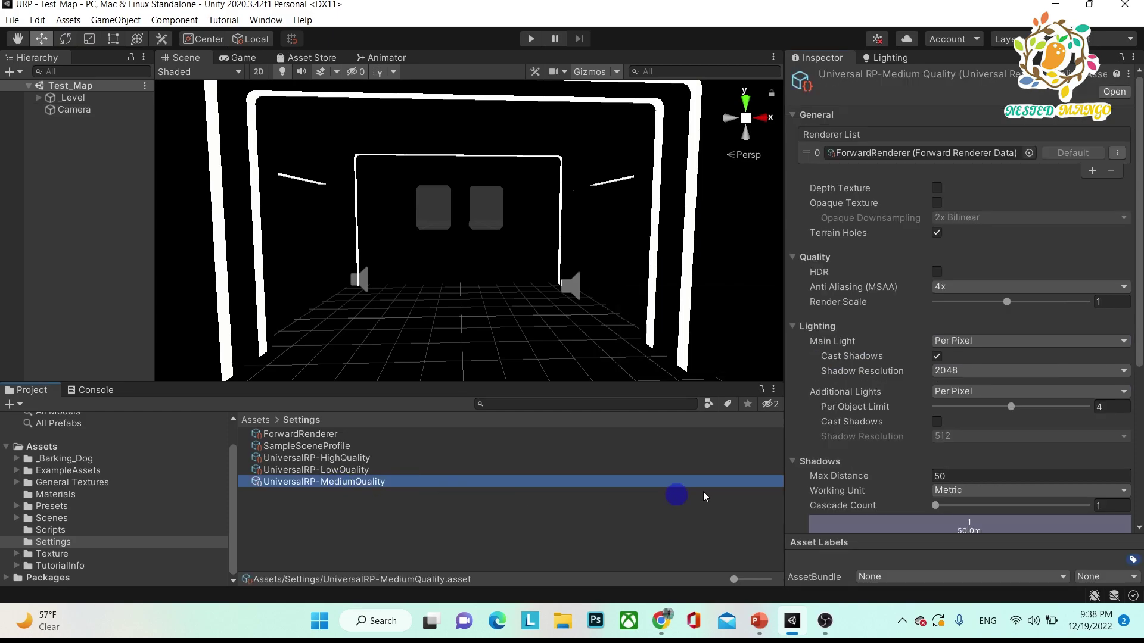
left_click(66, 111)
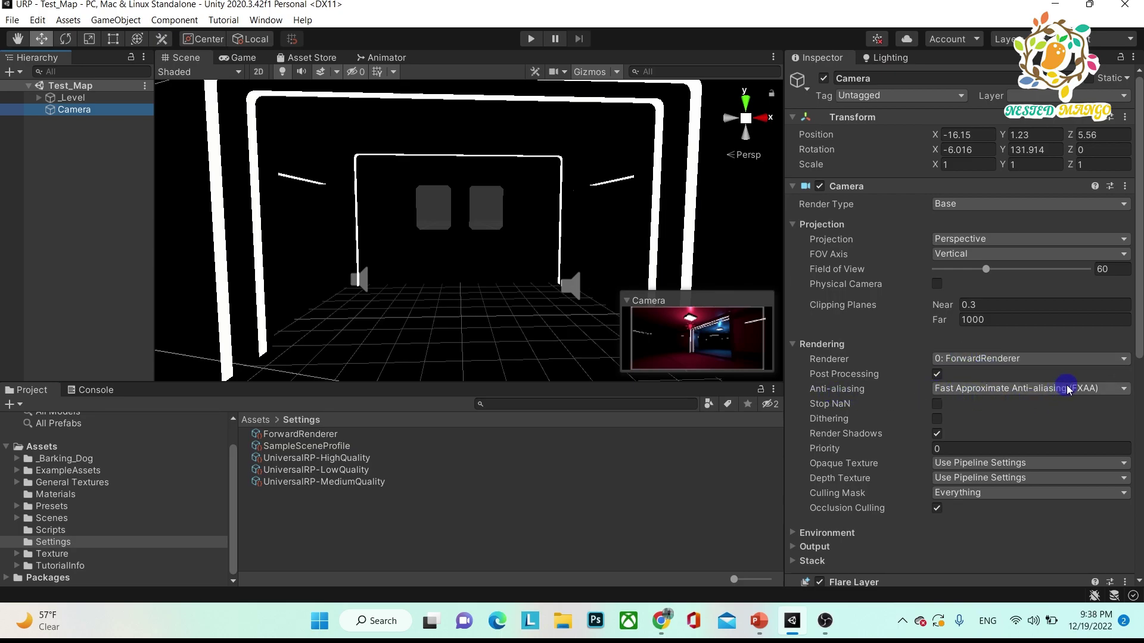
- Switch to the PowerPoint presentation and show the Smoothness on Material slide
key("alt")
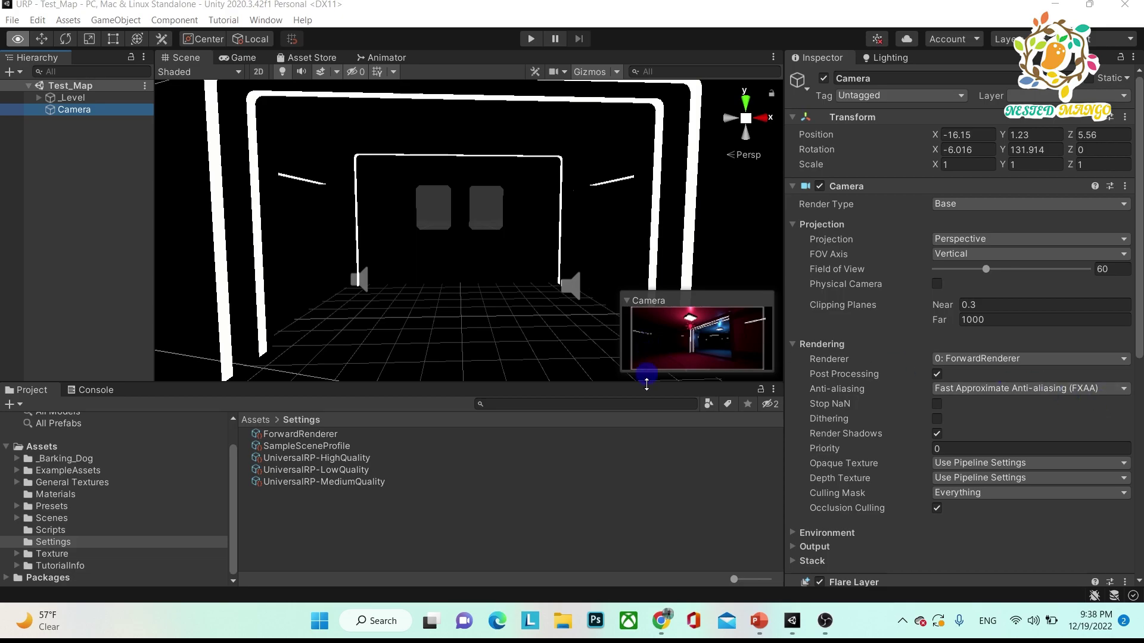
key("alt+Tab")
key("alt+Tab")
left_click(98, 487)
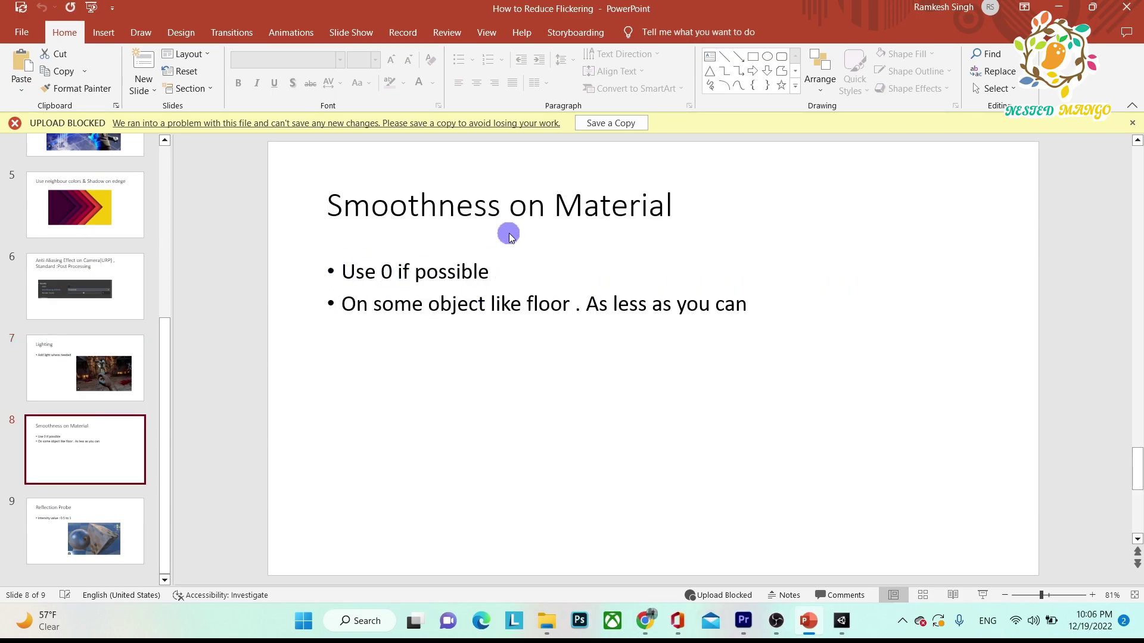
- Switch to Unity, open the material of the Wall_Simple_01 mesh beside the door arch, and set its Smoothness to 0 after trying 0.507
key("alt+Tab")
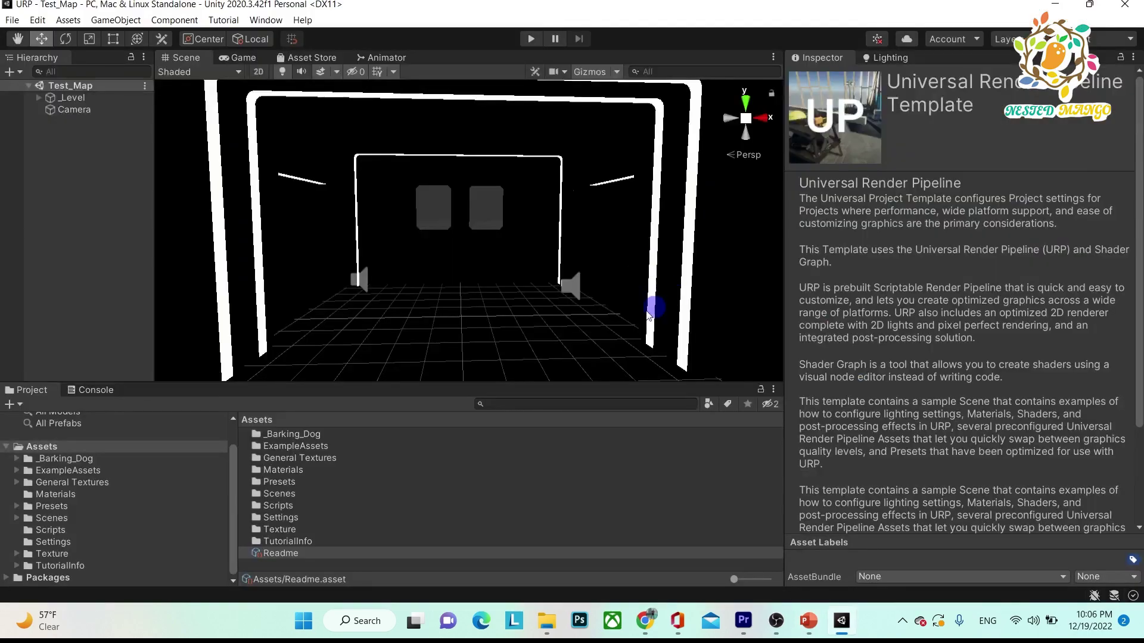
left_click(245, 206)
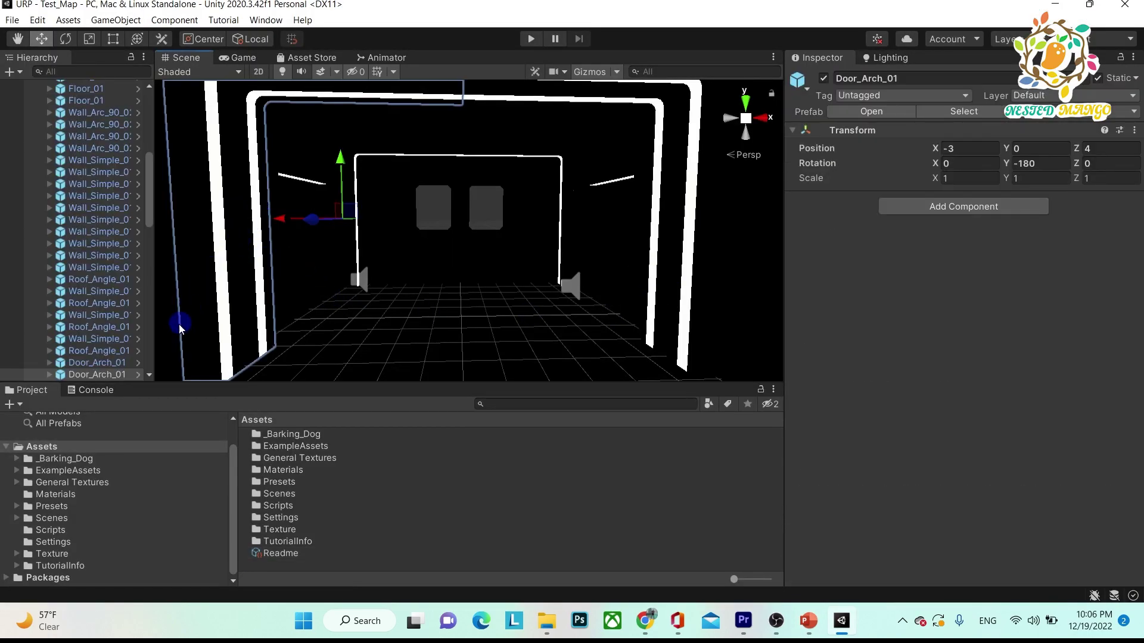
left_click(301, 273)
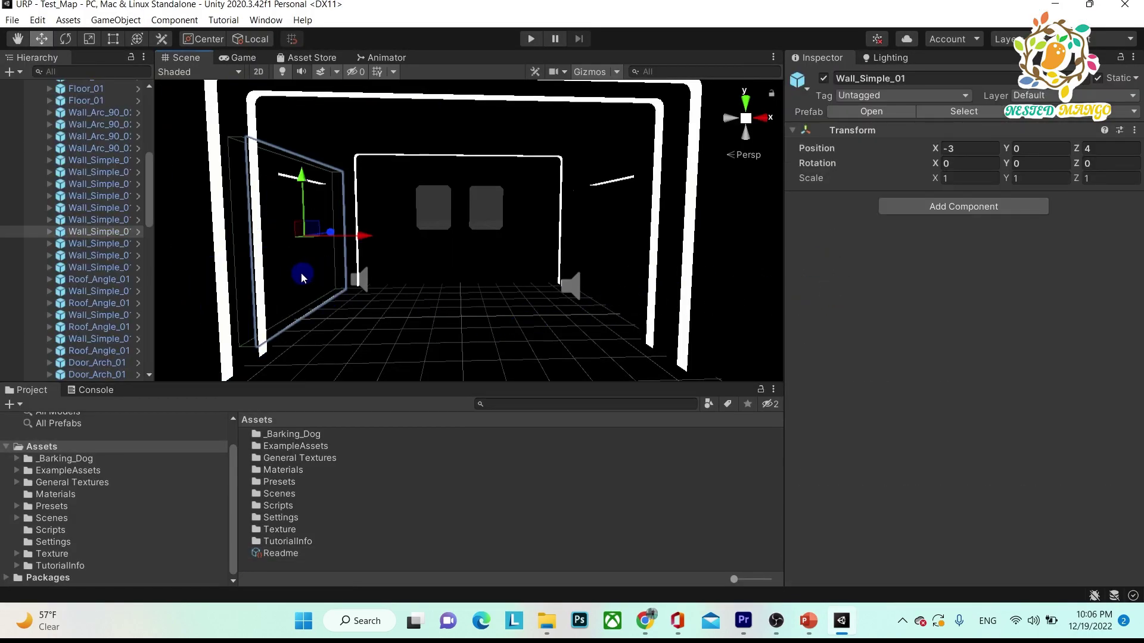
left_click(301, 273)
scroll(1033, 473, "down", 3)
left_click(796, 489)
scroll(846, 420, "down", 10)
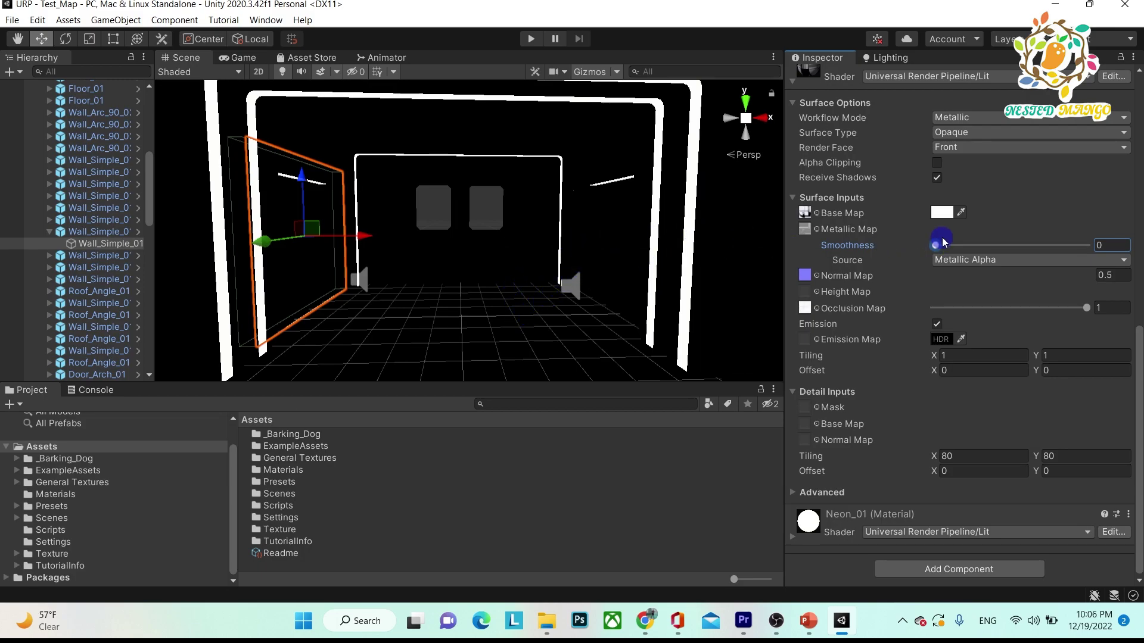
left_click_drag(937, 247, 1014, 250)
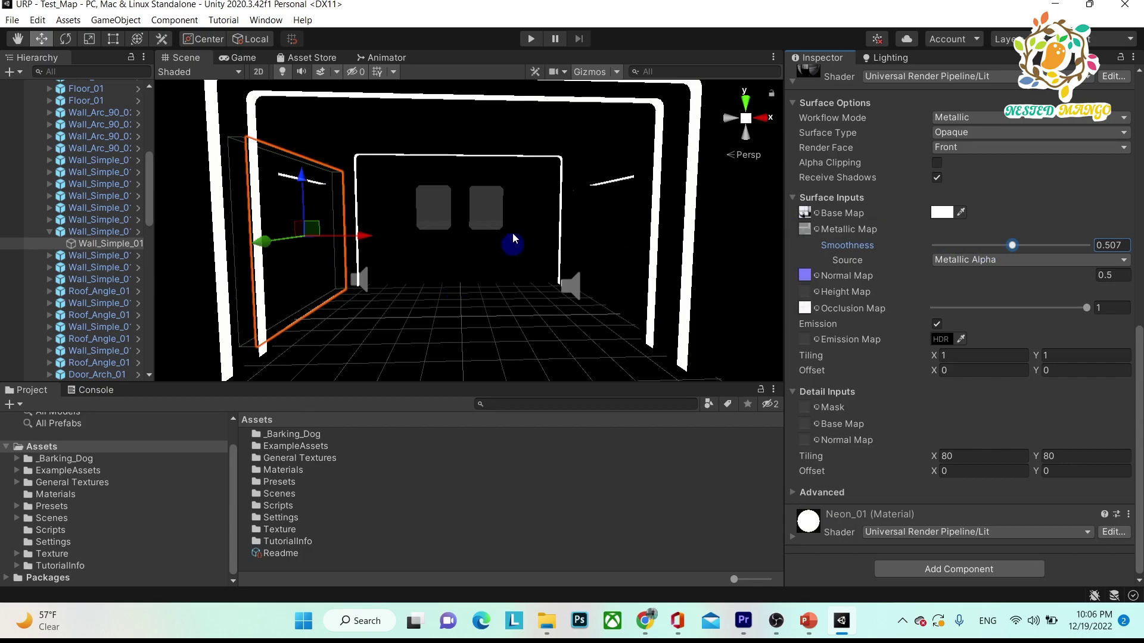
left_click_drag(1012, 249, 861, 257)
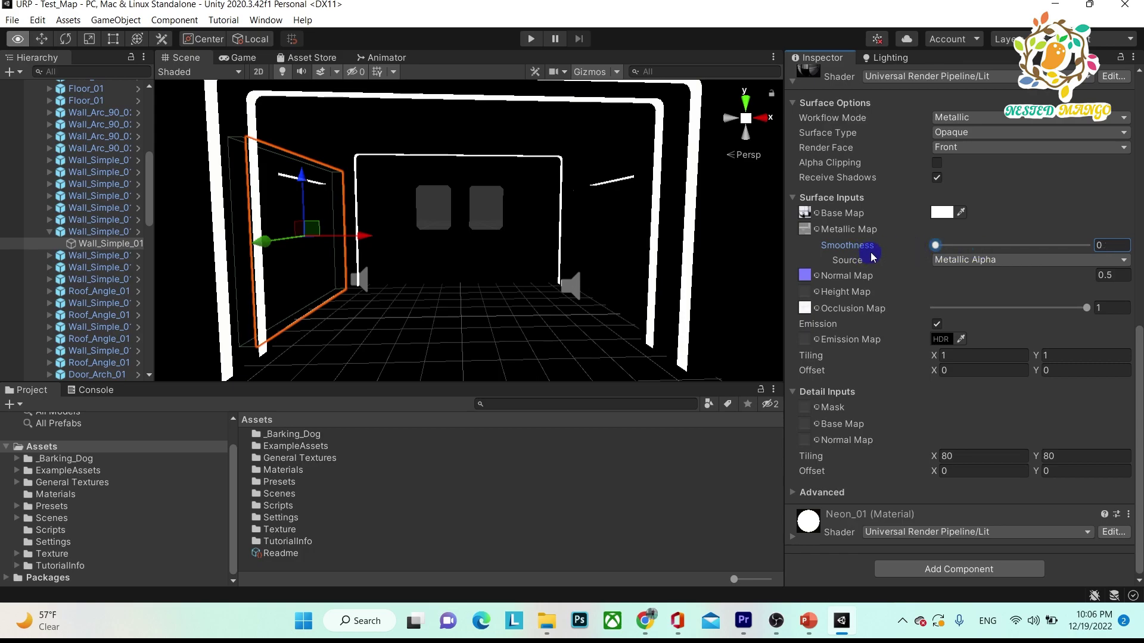
- Switch to PowerPoint, review the Reflection Probe slide, and return to the title slide
key("alt+Tab")
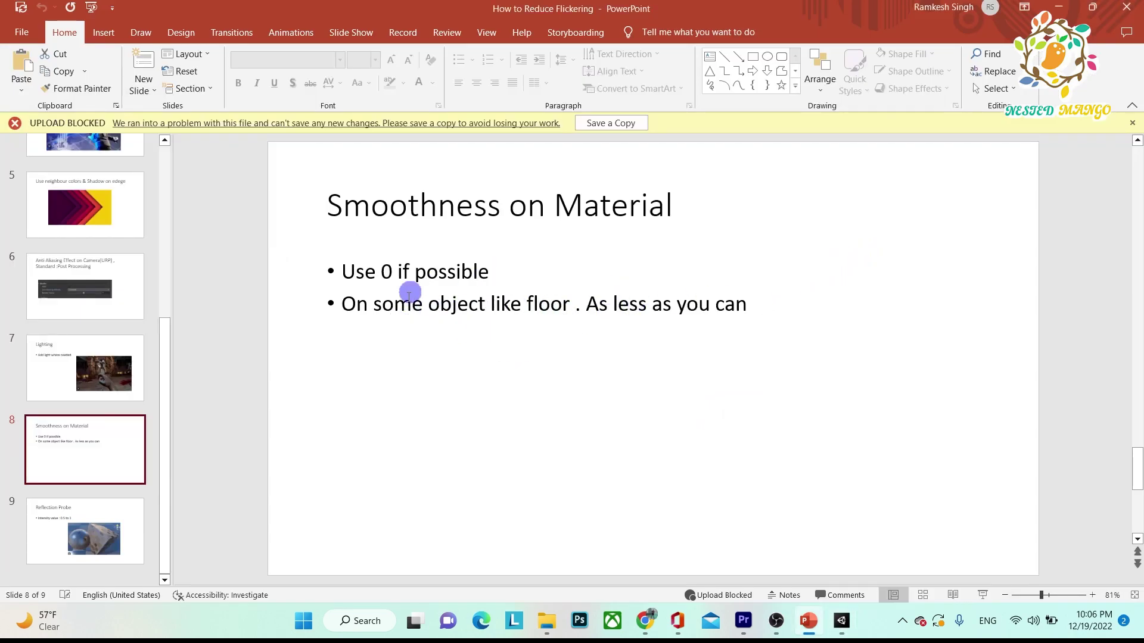
left_click(70, 526)
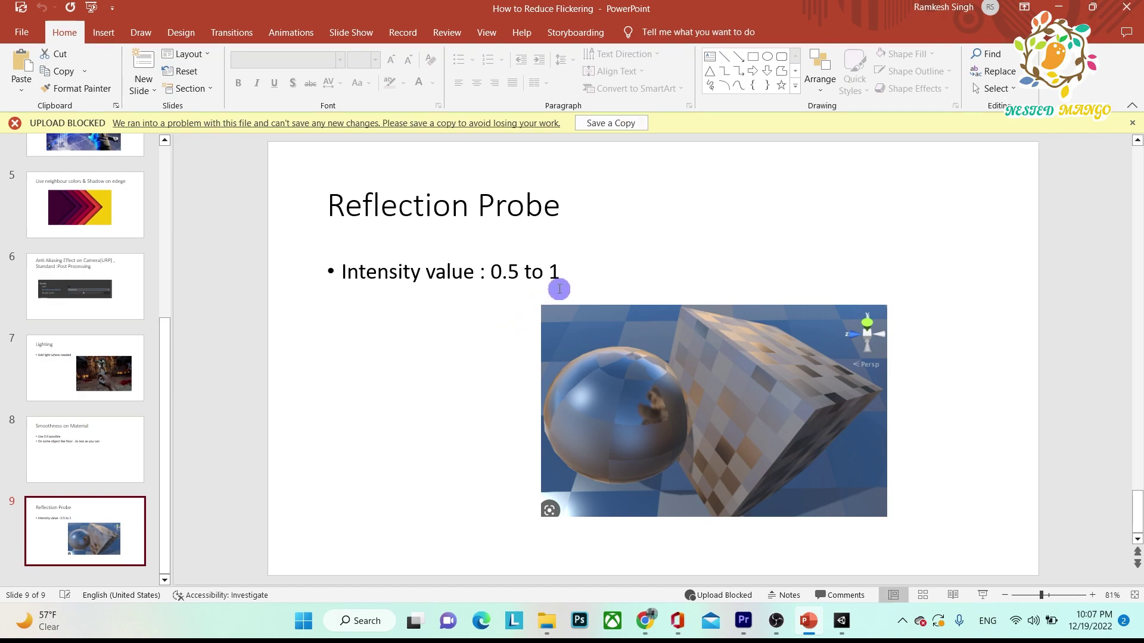
scroll(52, 339, "up", 2)
scroll(51, 339, "up", 3)
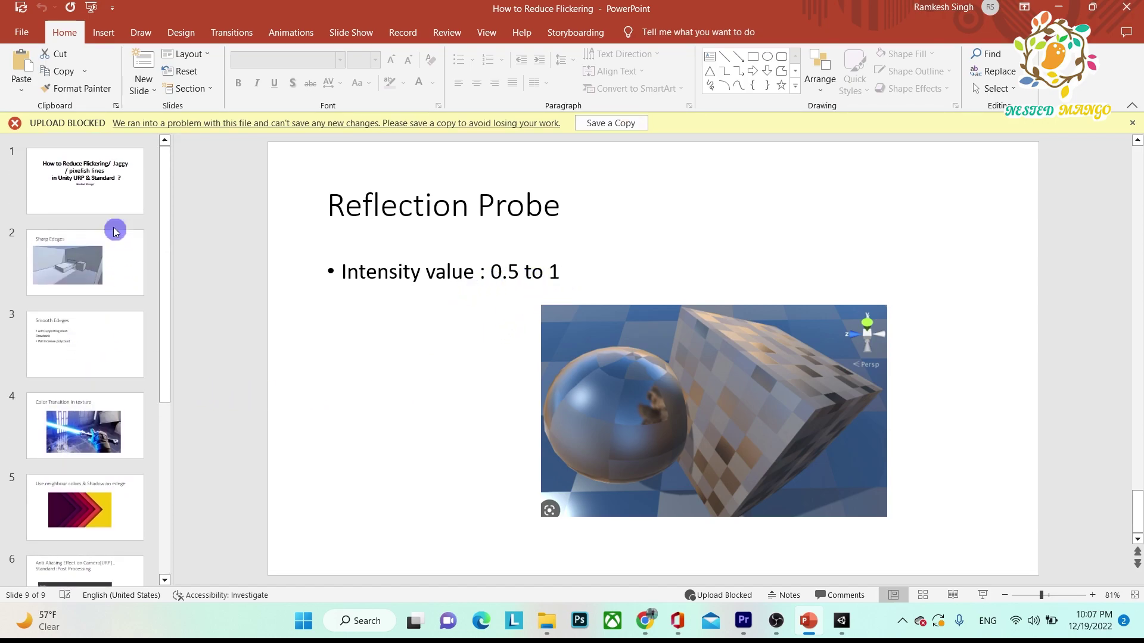
left_click(109, 204)
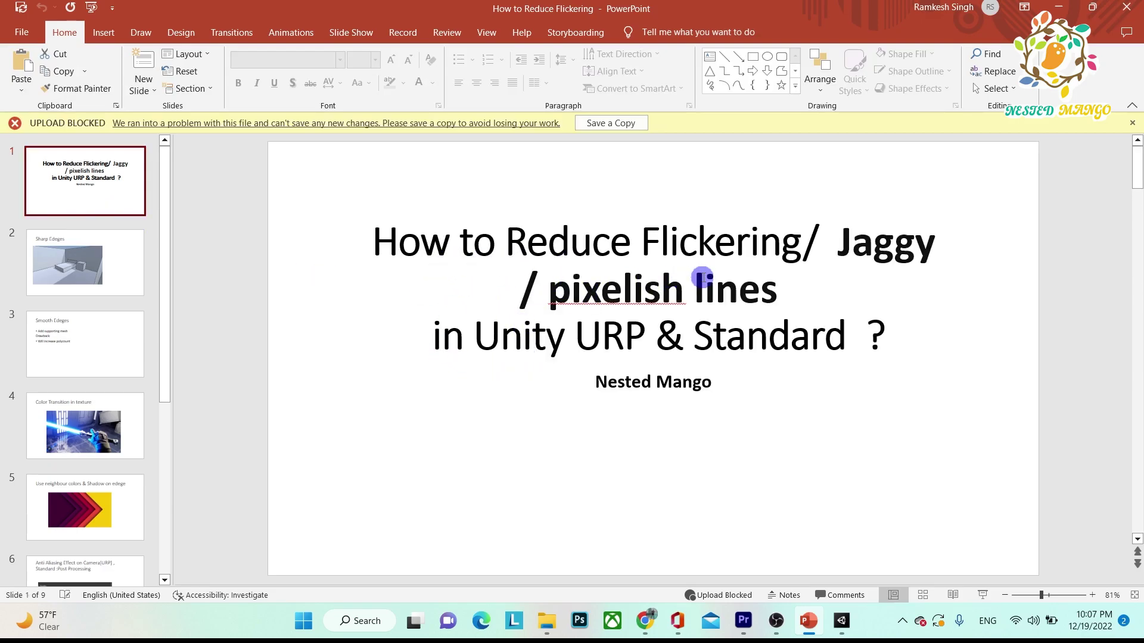
- Switch to Chrome and look through the home page of the Nested Mango YouTube channel
key("alt+Tab")
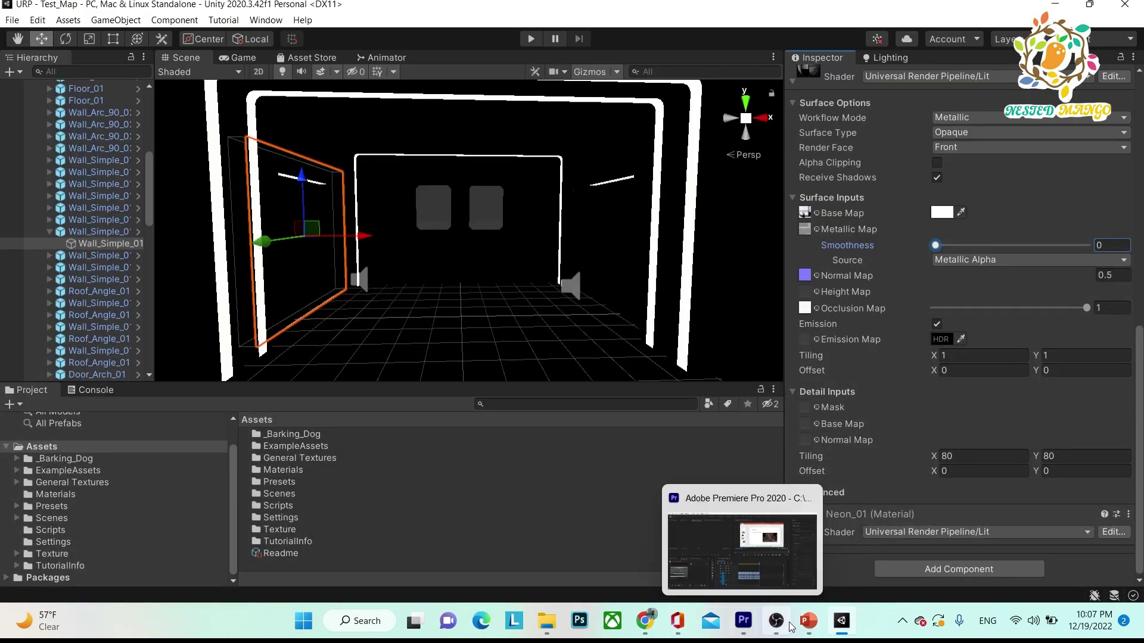
left_click(661, 551)
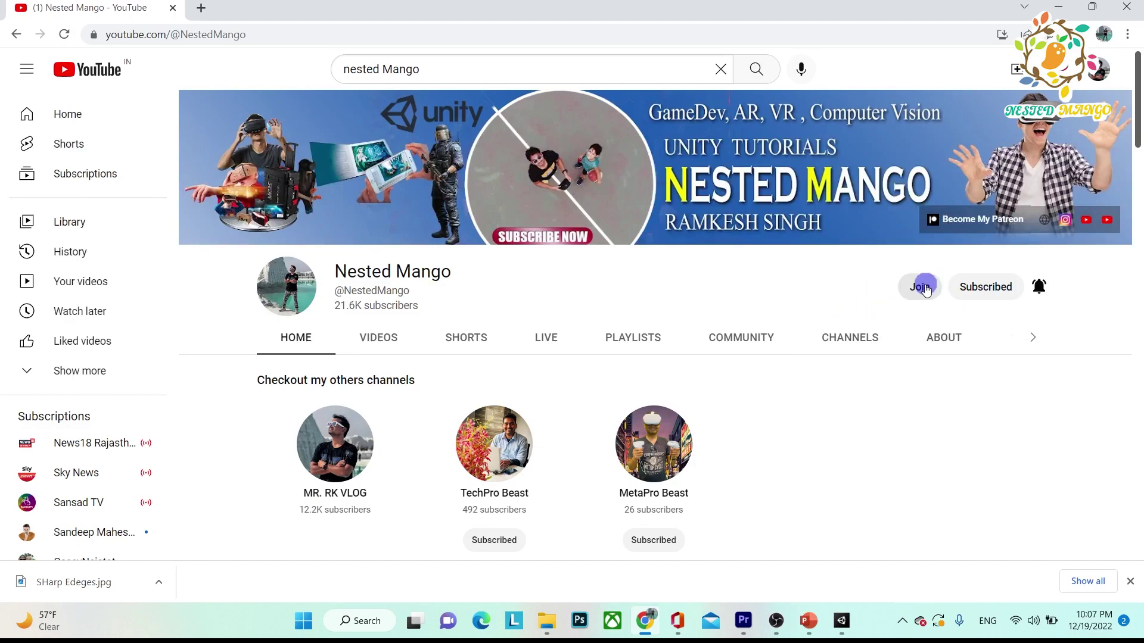
scroll(357, 351, "down", 5)
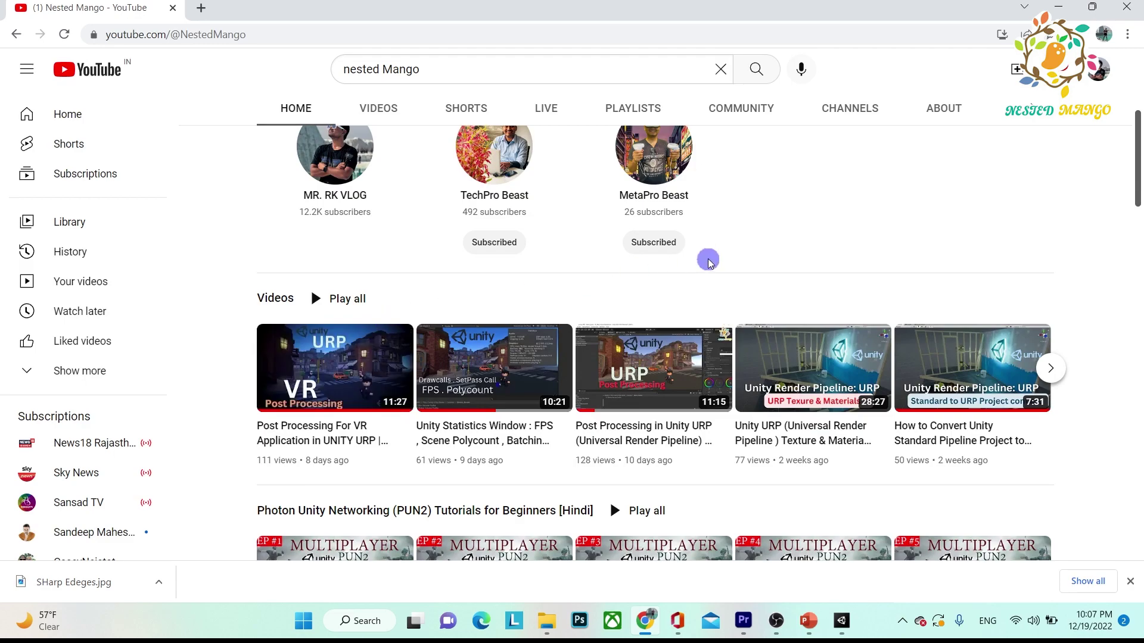
scroll(708, 262, "up", 5)
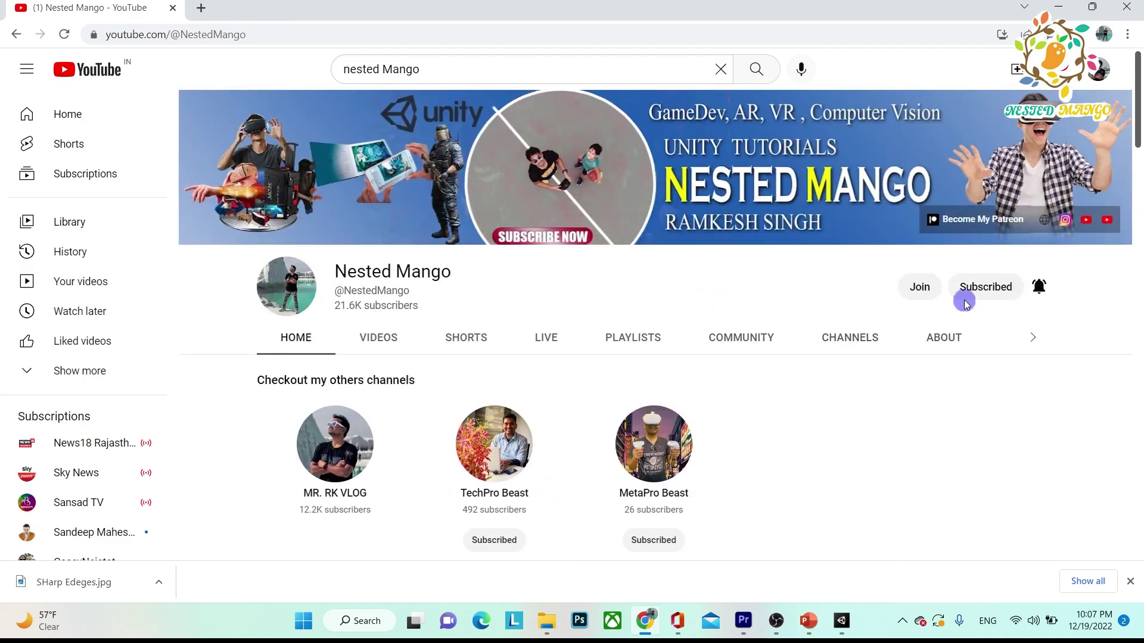
scroll(620, 331, "down", 2)
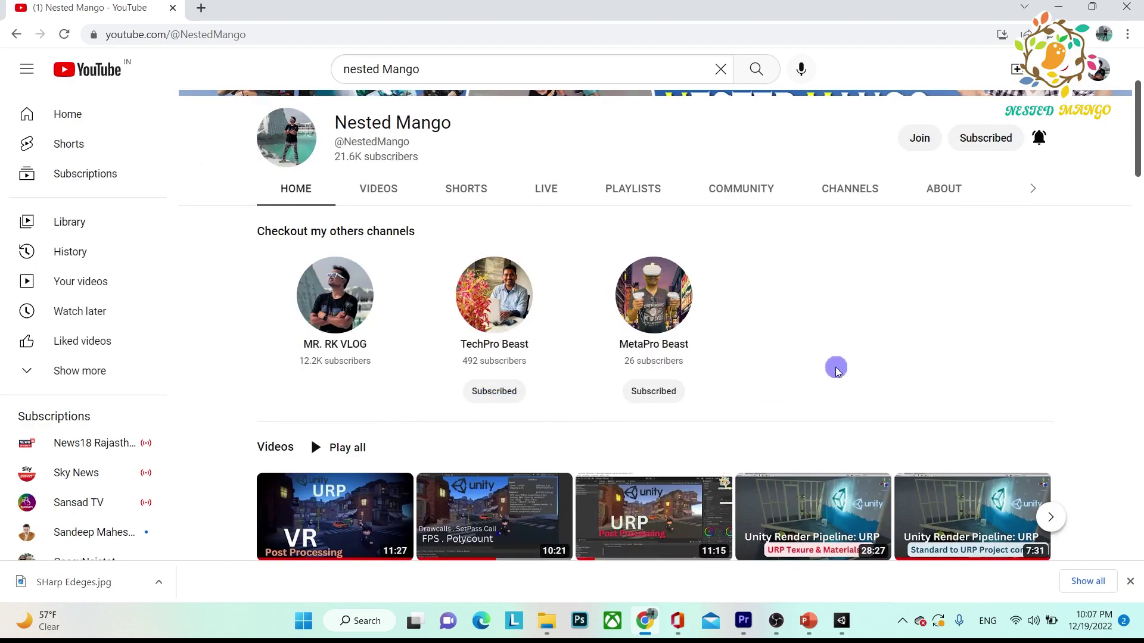
scroll(837, 369, "up", 3)
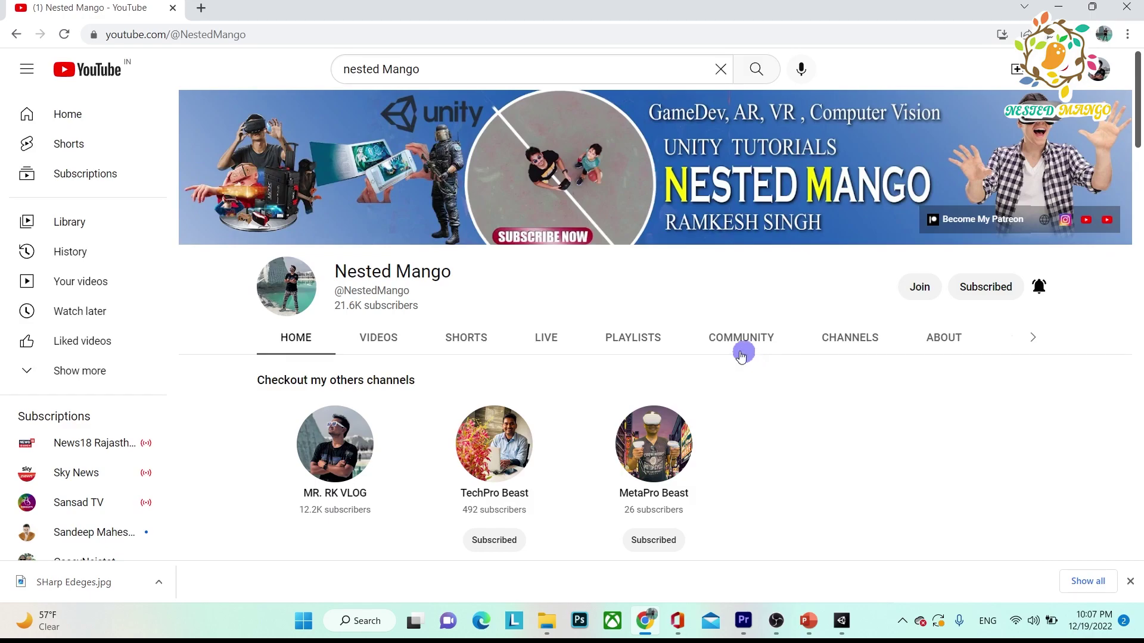
scroll(511, 308, "down", 3)
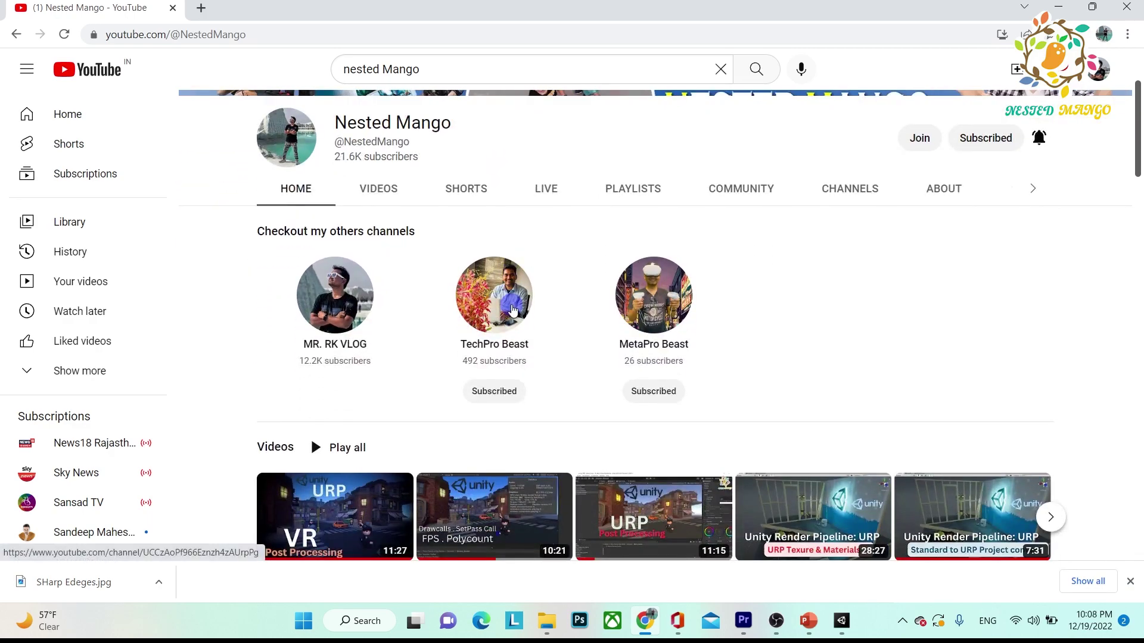
scroll(756, 335, "up", 3)
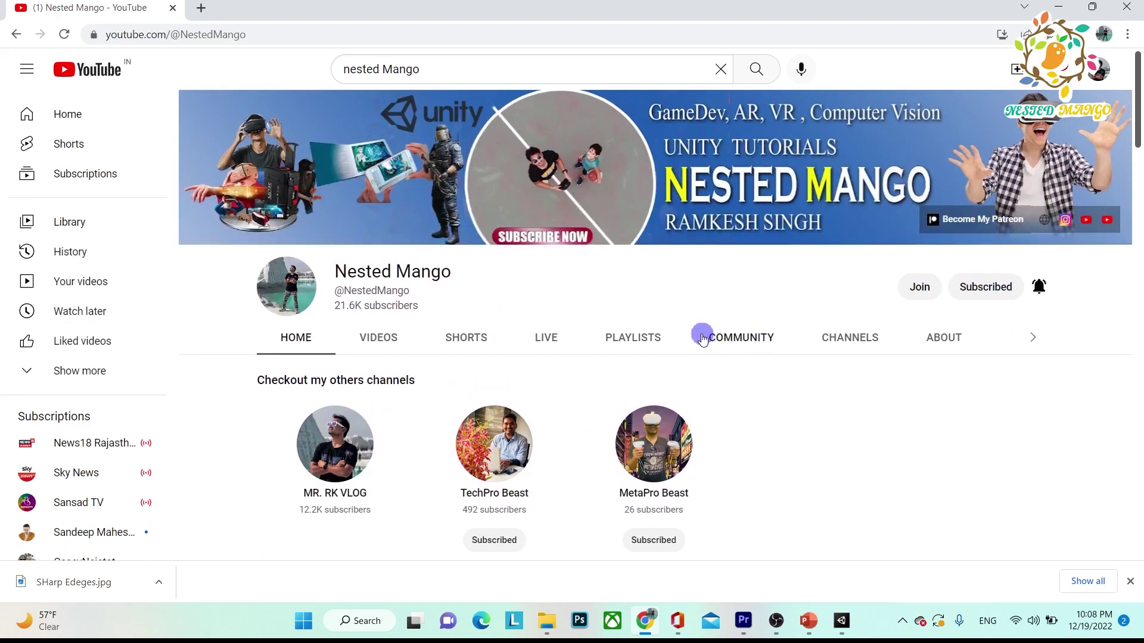